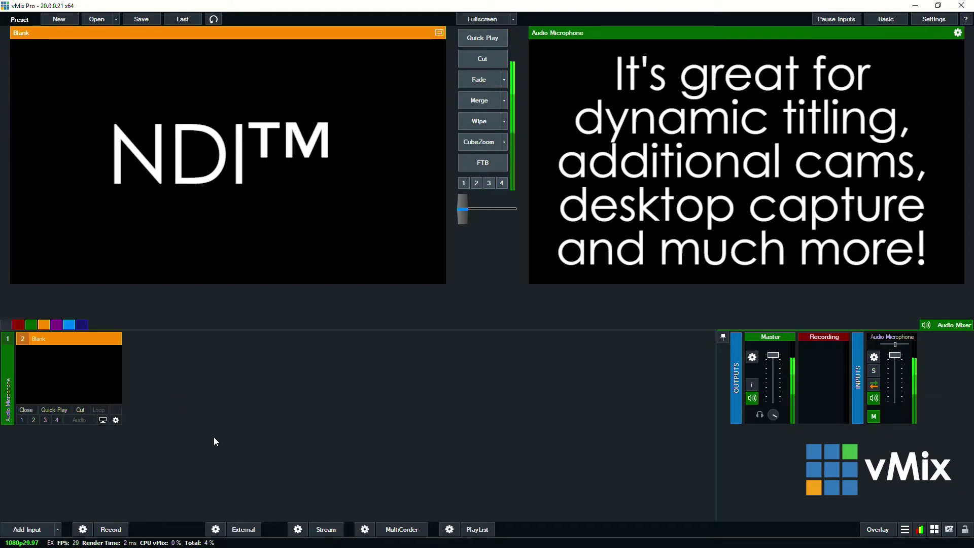
Open the Input Select dialog using Add Input at the bottom left
left_click(25, 530)
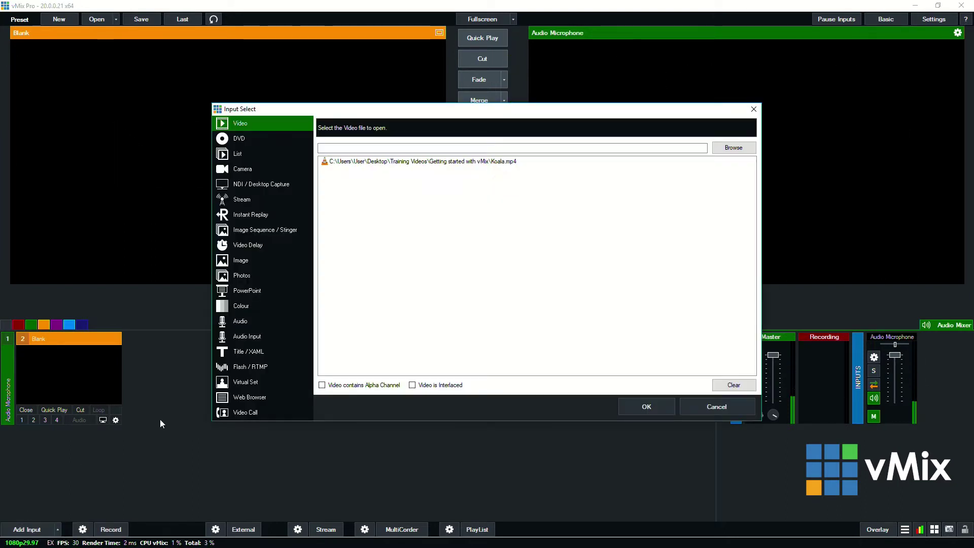
Add DESKTOP-0HHKK3D's 'vMix - Output' NDI feed as an input, then close that input again
left_click(270, 186)
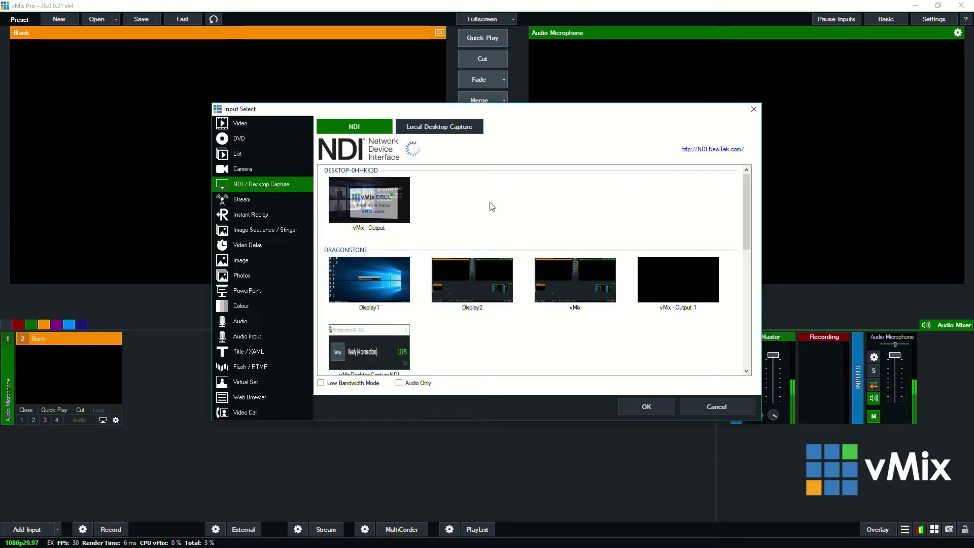
scroll(490, 207, "down", 6)
scroll(490, 228, "up", 6)
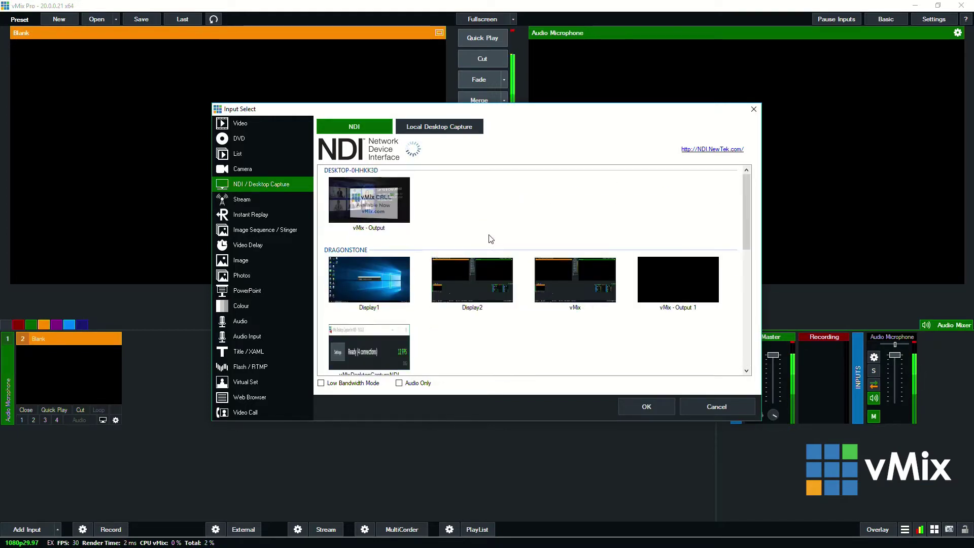
left_click(392, 219)
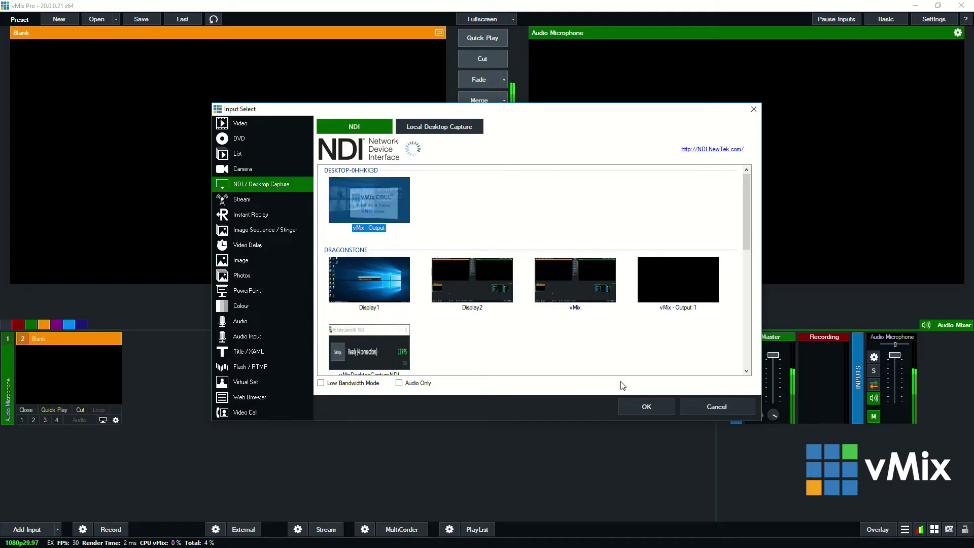
left_click(646, 408)
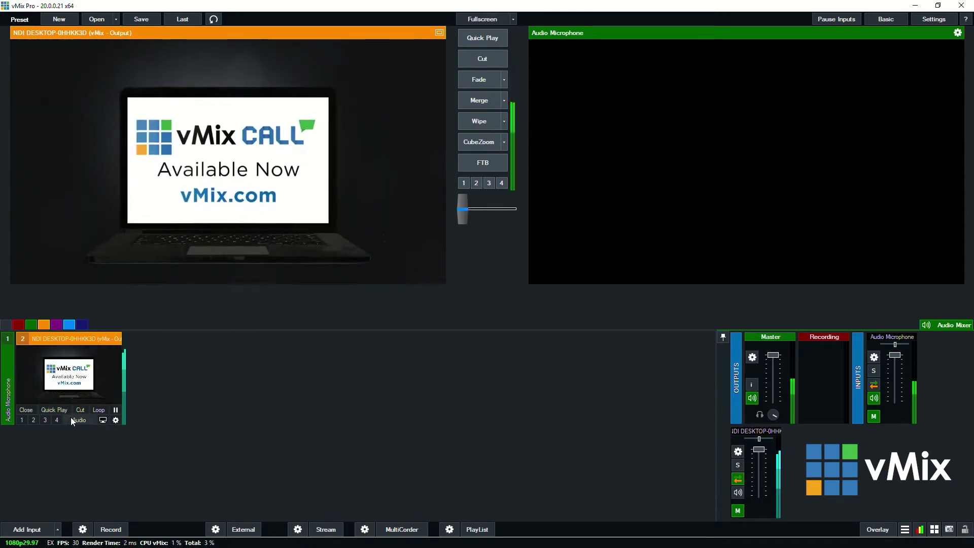
left_click(32, 410)
Add VMIX-TIM's 'vMix - Output 2' NDI feed, showing the koala video, as a new input
left_click(25, 529)
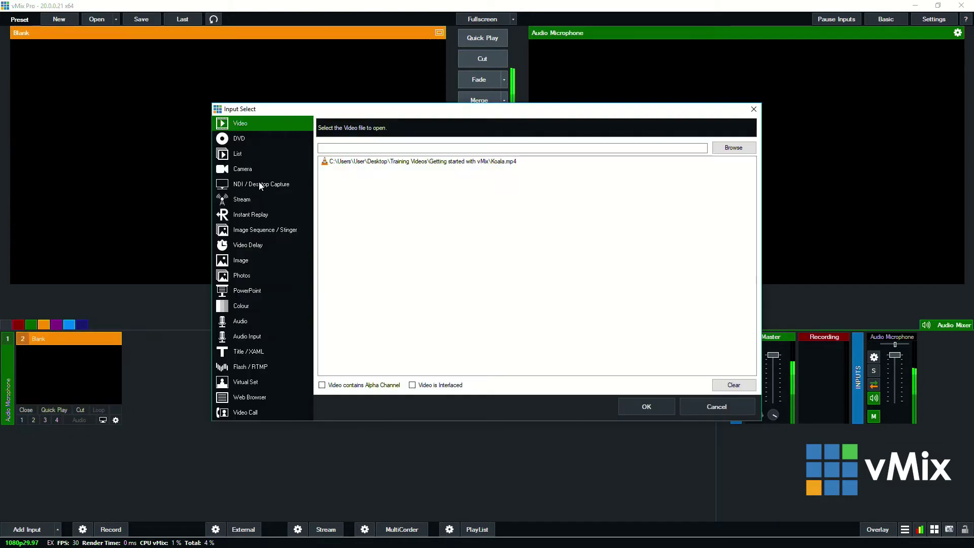
left_click(284, 185)
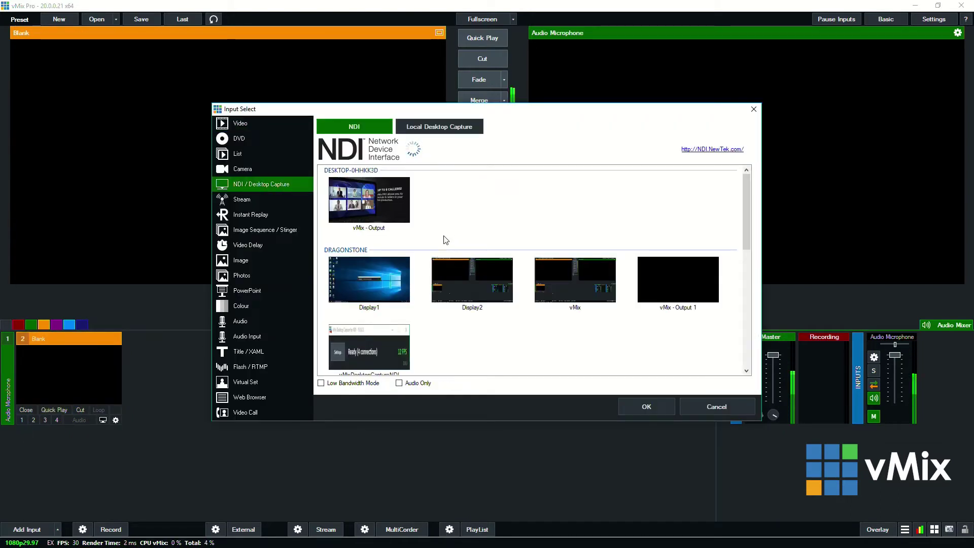
scroll(429, 233, "down", 2)
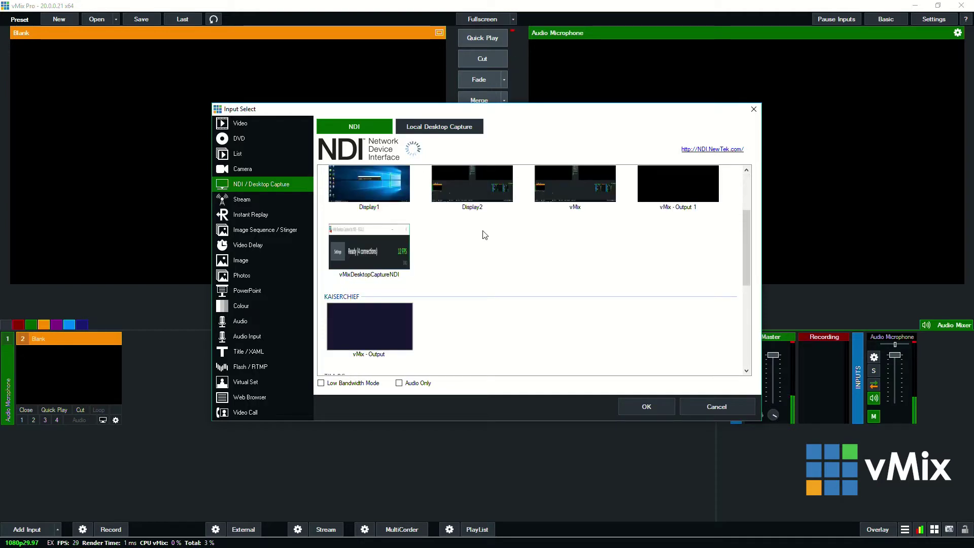
scroll(480, 238, "down", 4)
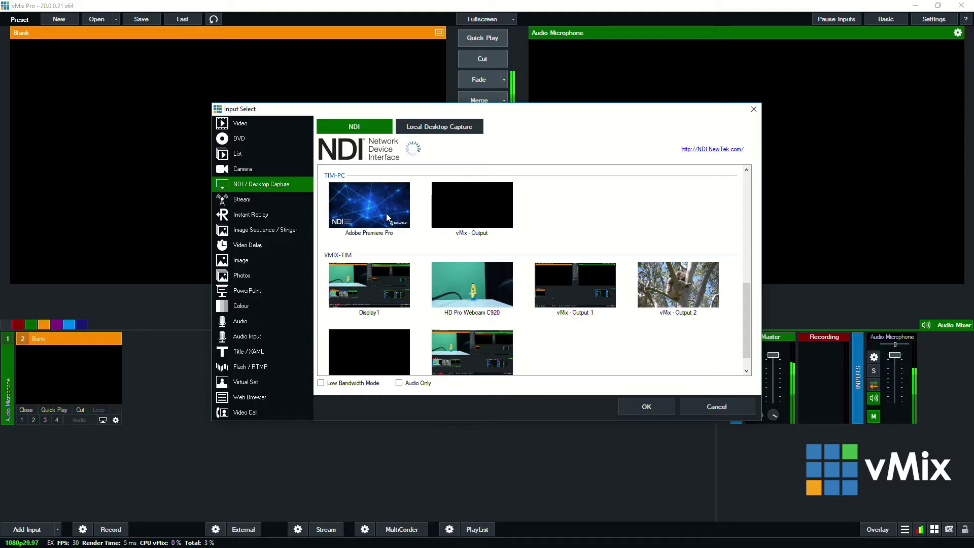
scroll(387, 214, "down", 1)
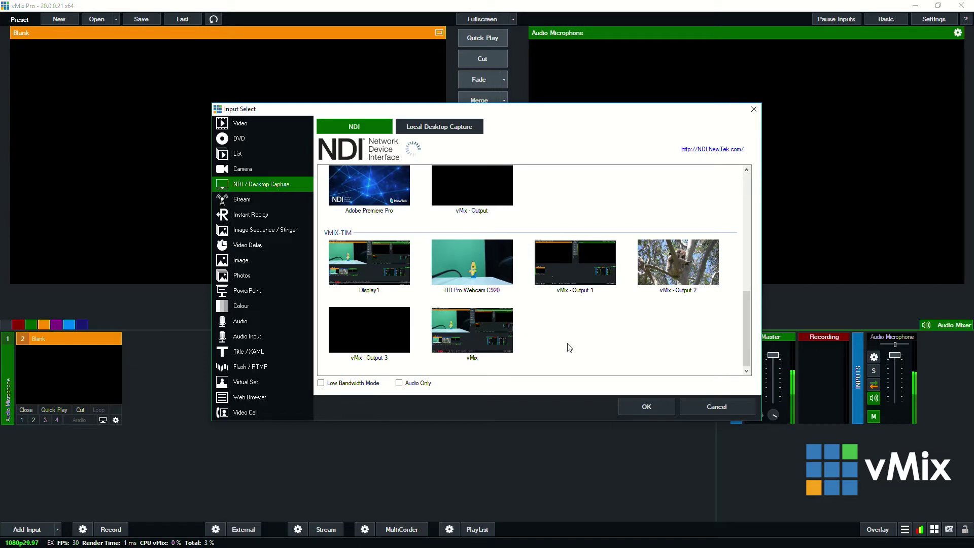
left_click(665, 293)
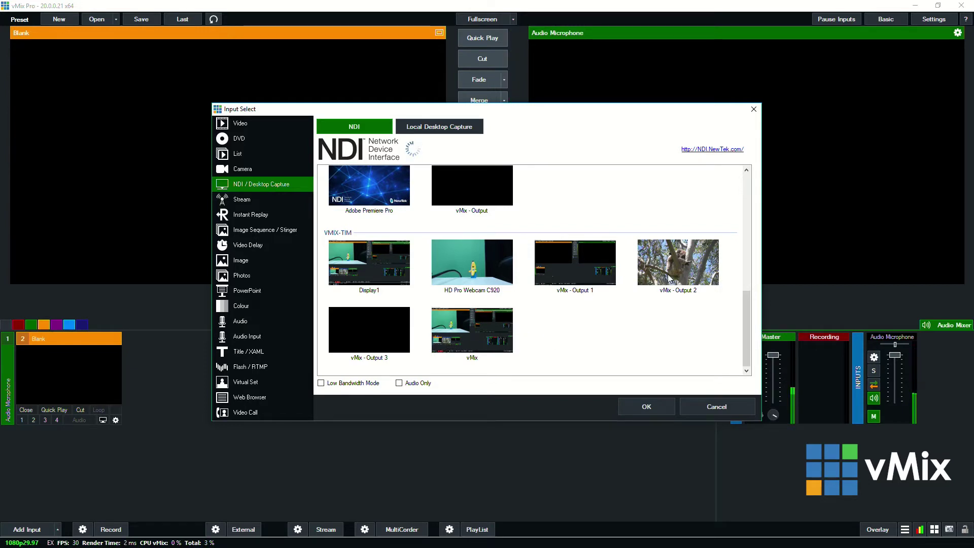
left_click(647, 406)
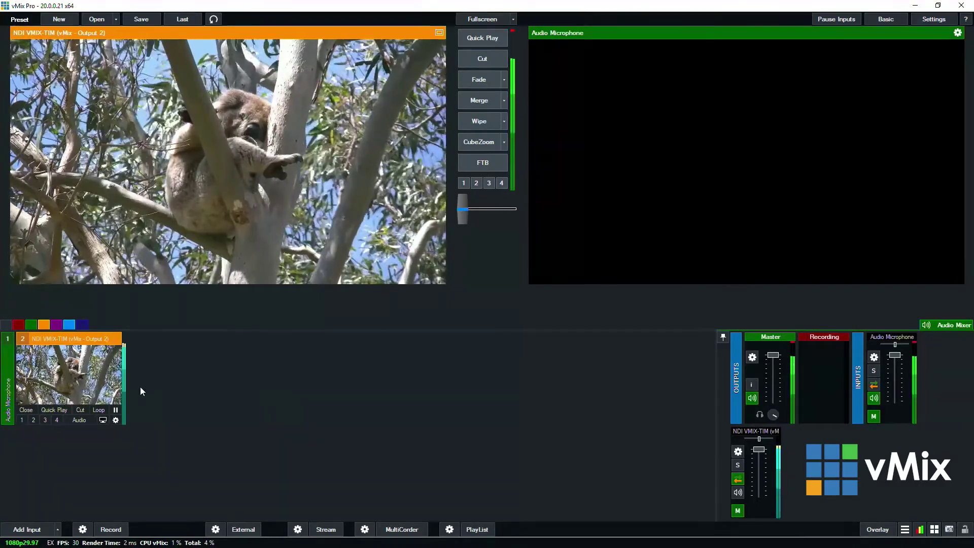
right_click(80, 376)
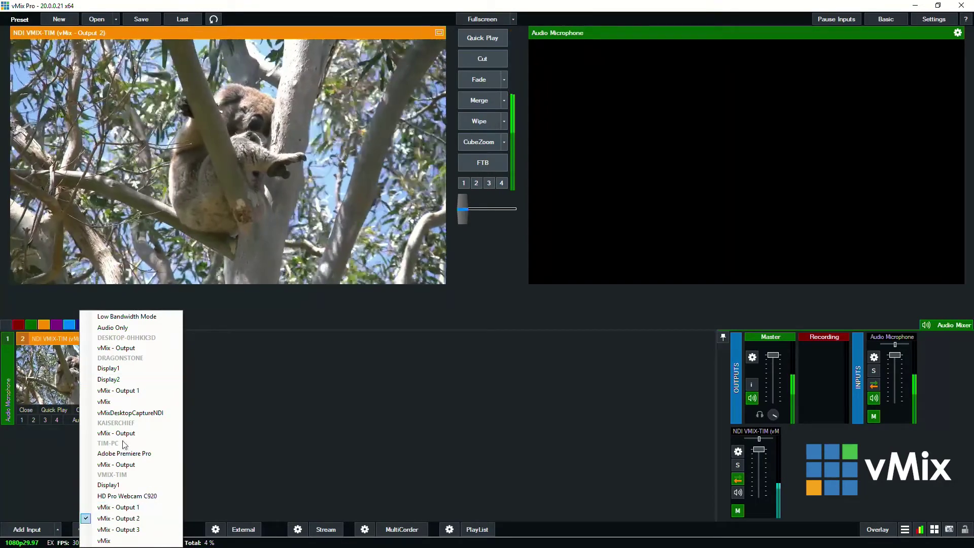
Switch the NDI input to HD Pro Webcam C920 and cut it live to Output
left_click(129, 497)
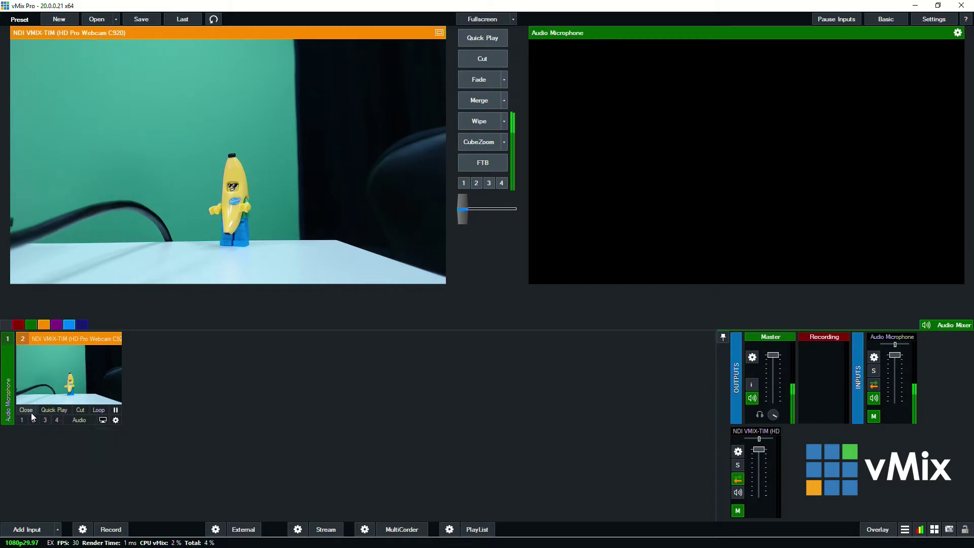
left_click(80, 411)
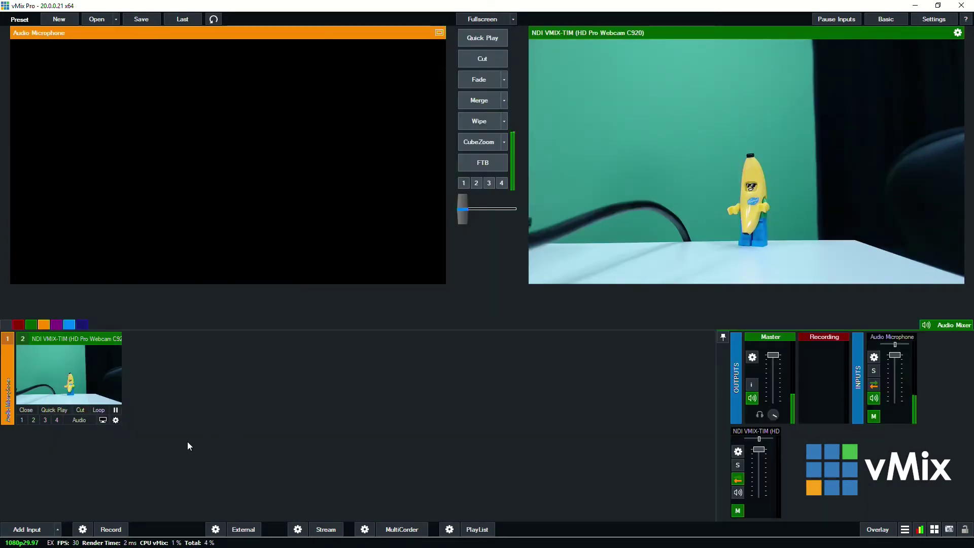
In the webcam input's General settings, clear the input name field
left_click(115, 421)
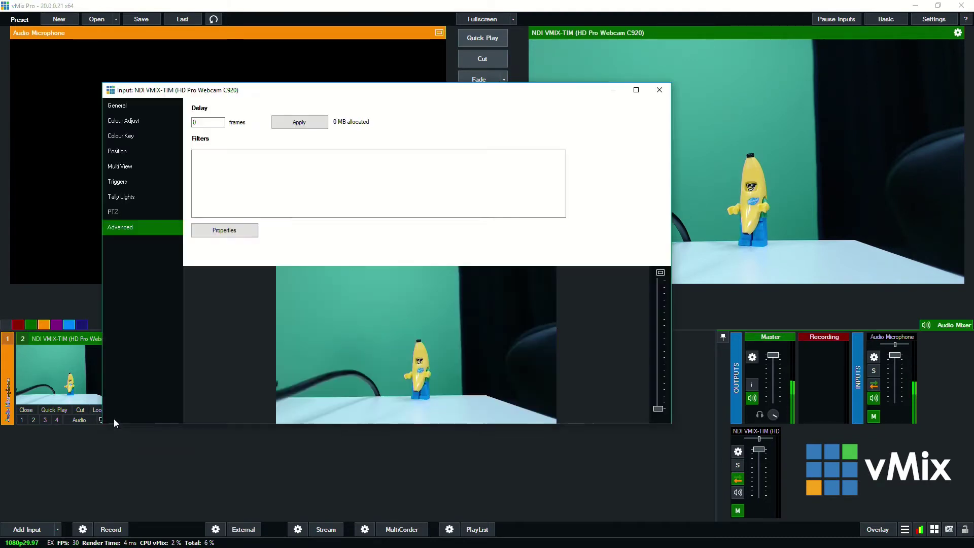
left_click(126, 106)
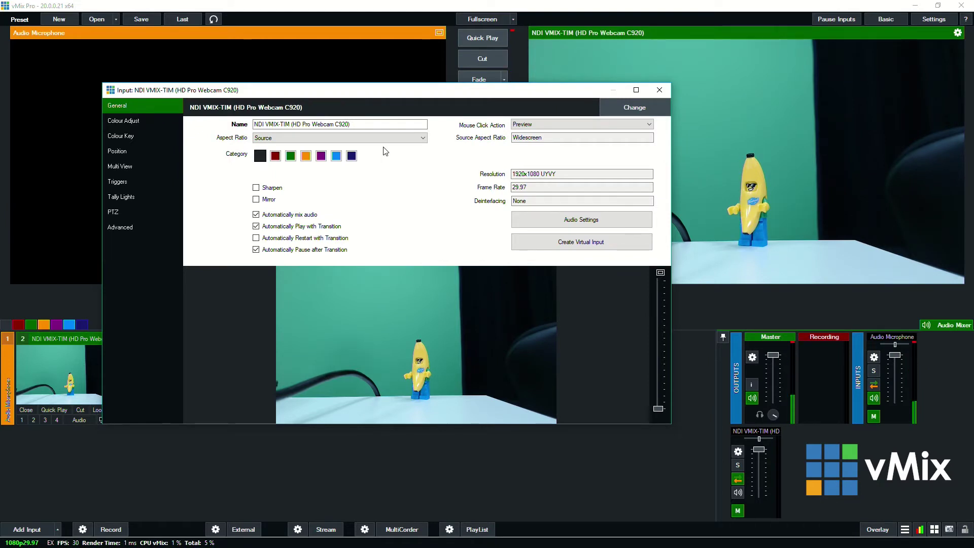
left_click_drag(350, 125, 270, 124)
key("BackSpace")
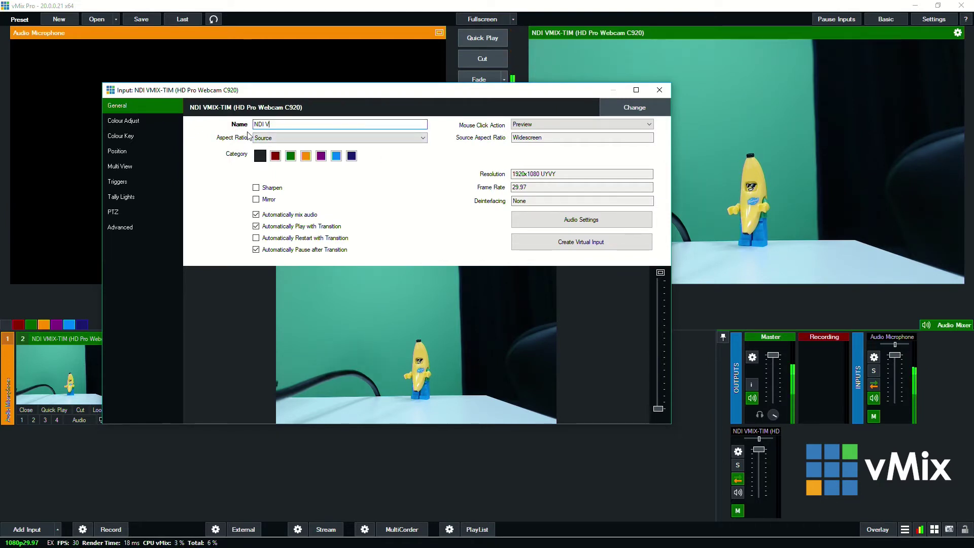
key("BackSpace")
key("BackSpace")
key("BackSpace")
key("BackSpace")
key("BackSpace")
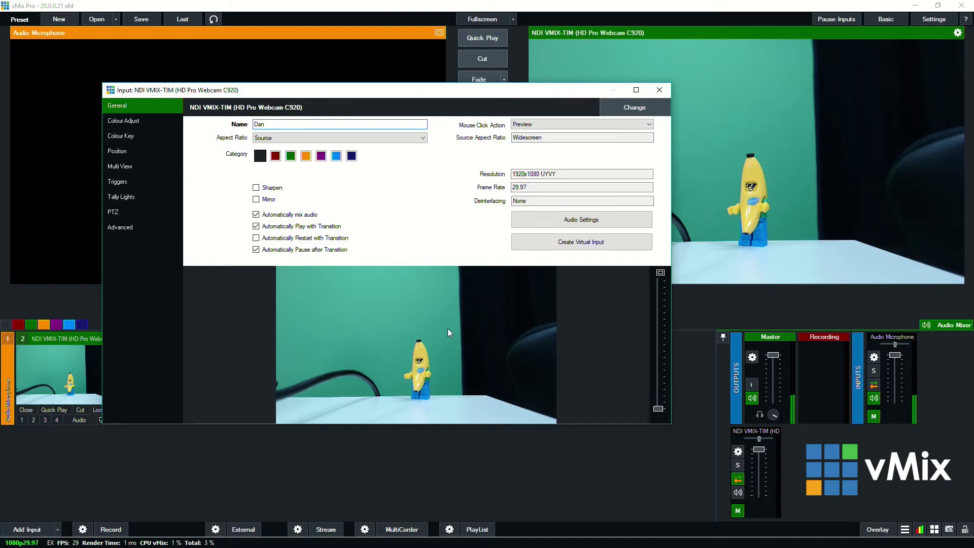
Leave Mirror off, untick Automatically mix audio, and keep Mouse Click Action at Preview
left_click(257, 199)
left_click(256, 199)
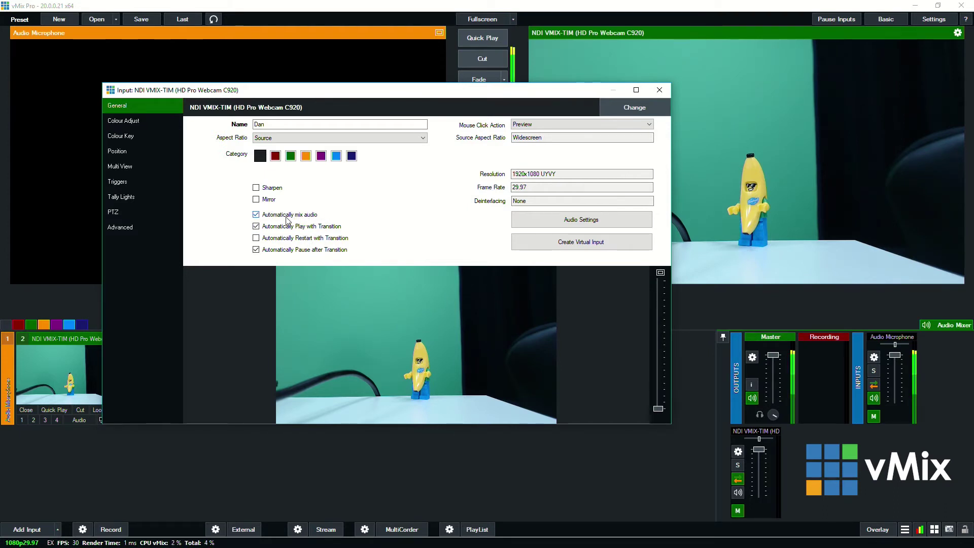
left_click(256, 215)
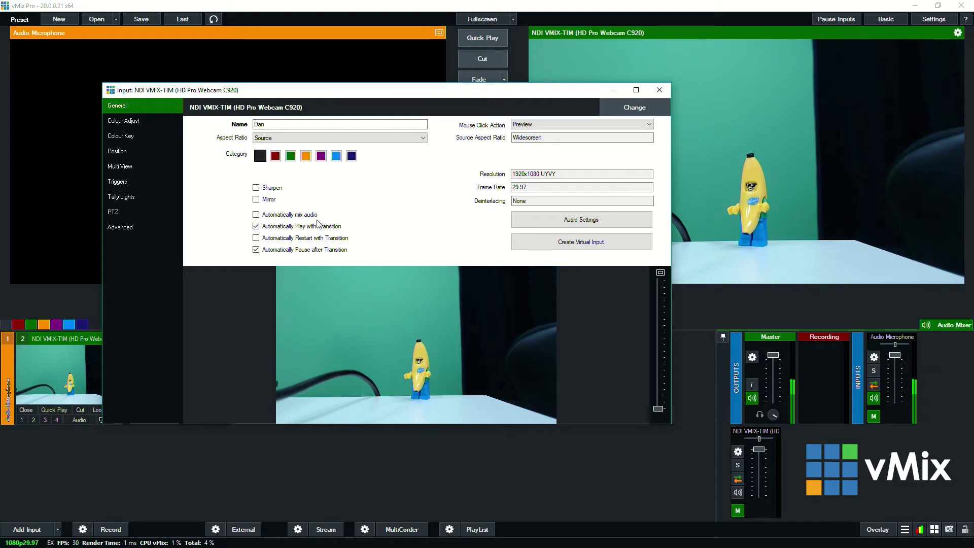
left_click(527, 137)
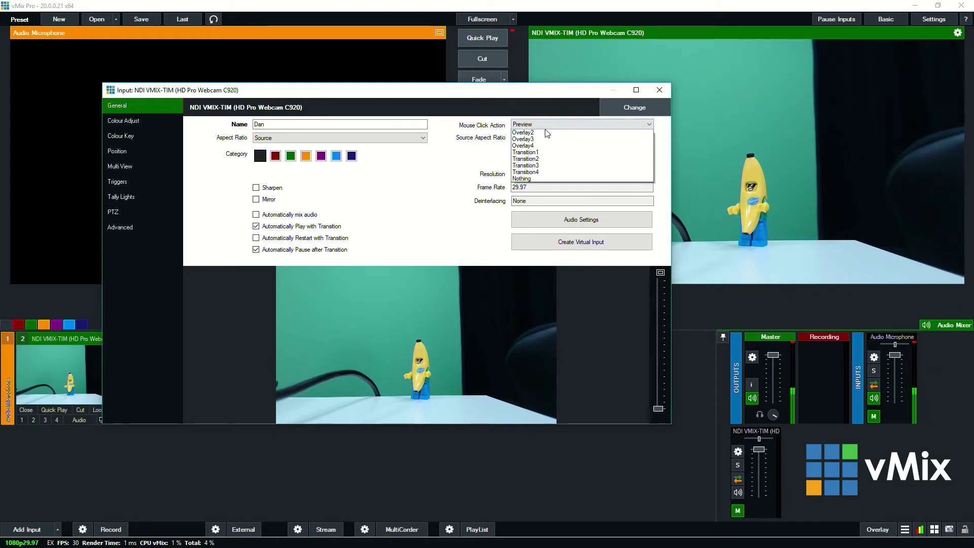
left_click(522, 146)
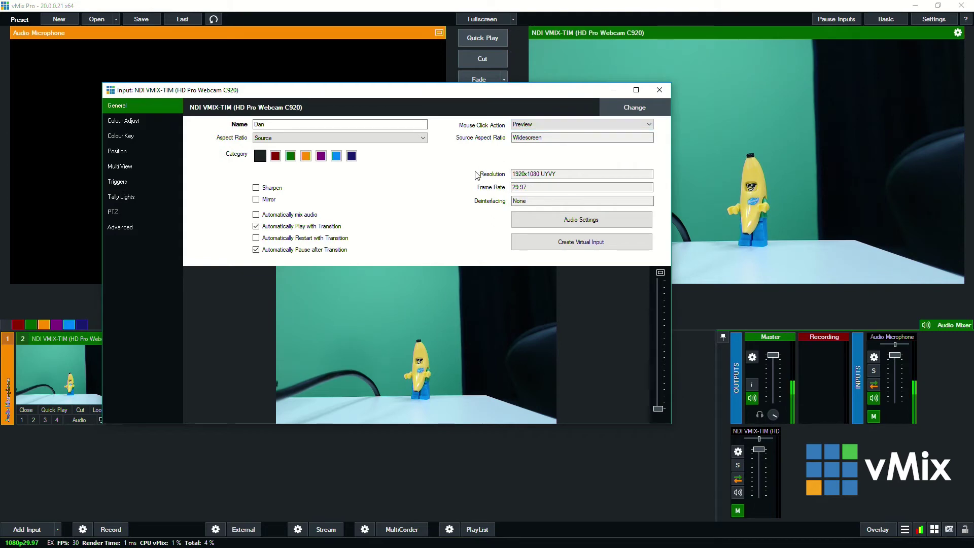
key("Tab")
left_click(524, 173)
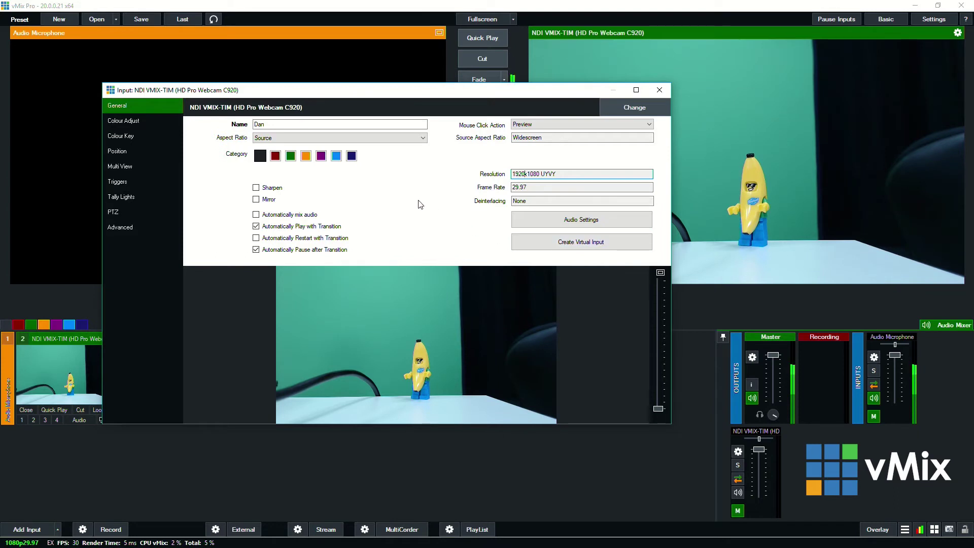
Raise Blue in Colour Adjust, then reset the colour adjustments to defaults
left_click(133, 121)
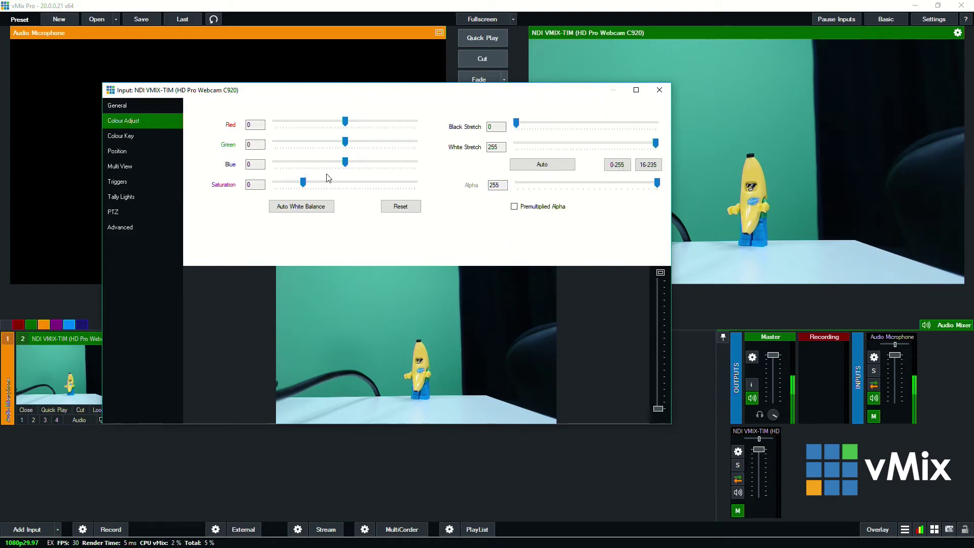
left_click_drag(344, 162, 362, 143)
left_click(401, 206)
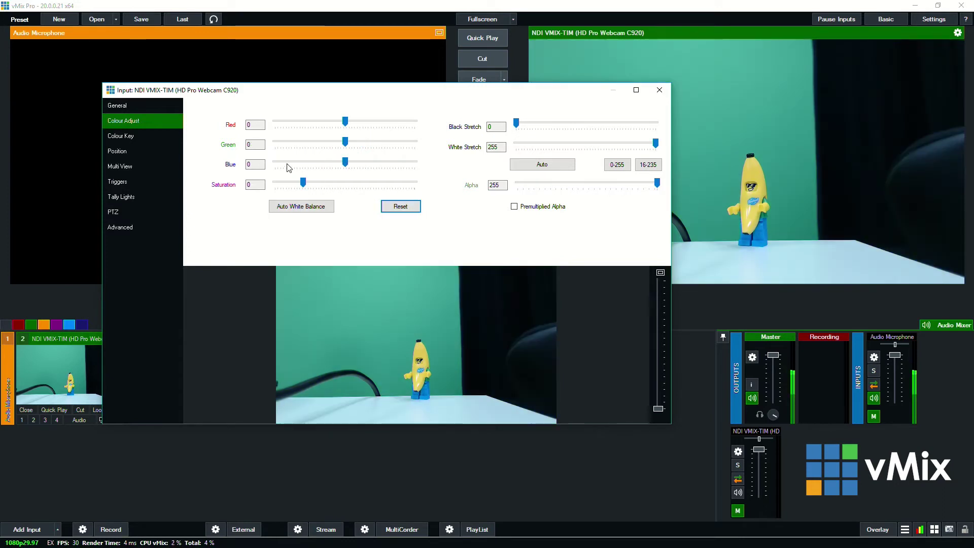
Enable Colour Key, sample the green backdrop, apply preset 2, tweak the filter, then disable it
left_click(132, 136)
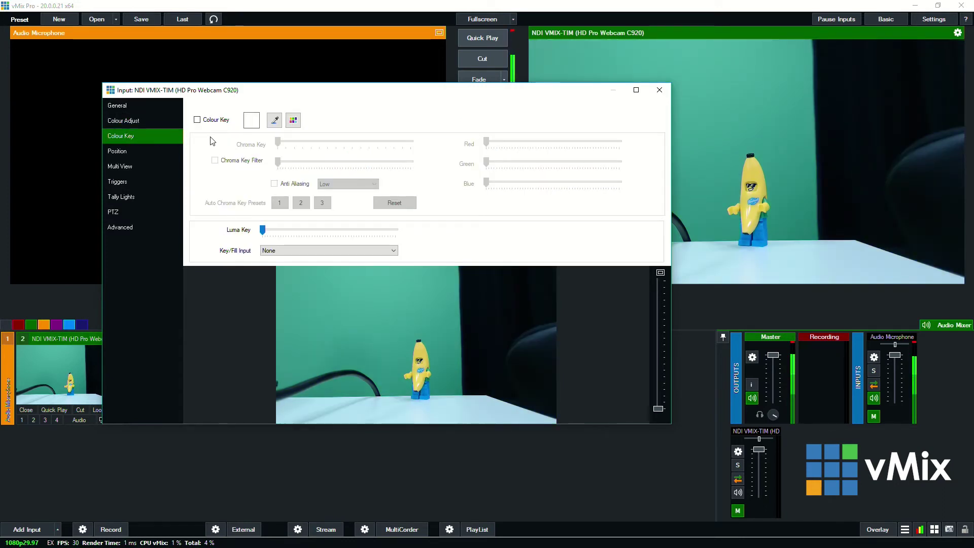
left_click(198, 119)
left_click(274, 120)
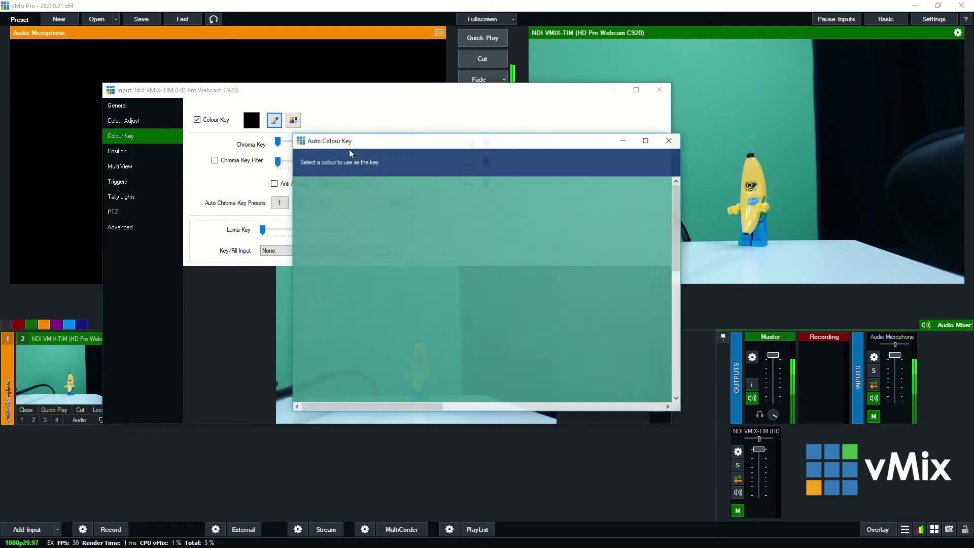
scroll(450, 343, "up", 5)
left_click(461, 337)
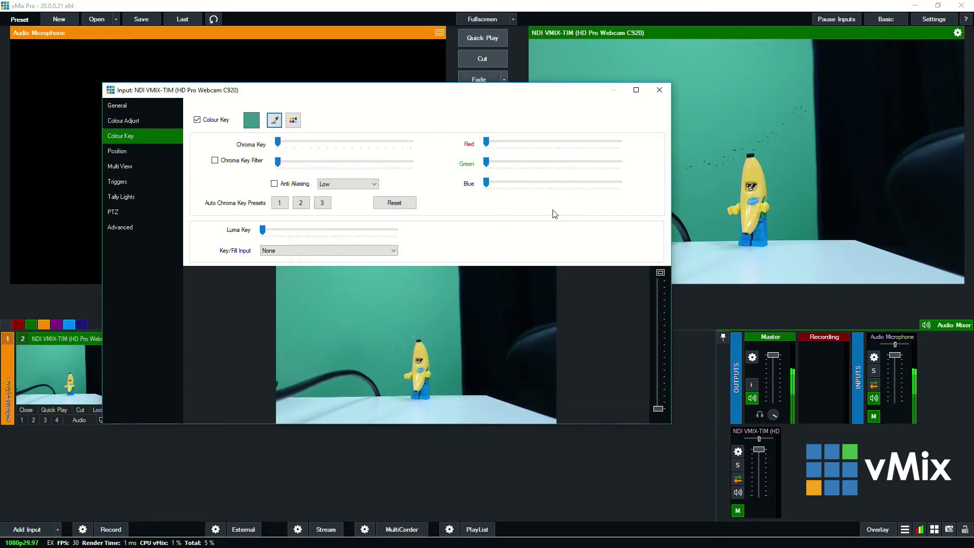
left_click(301, 203)
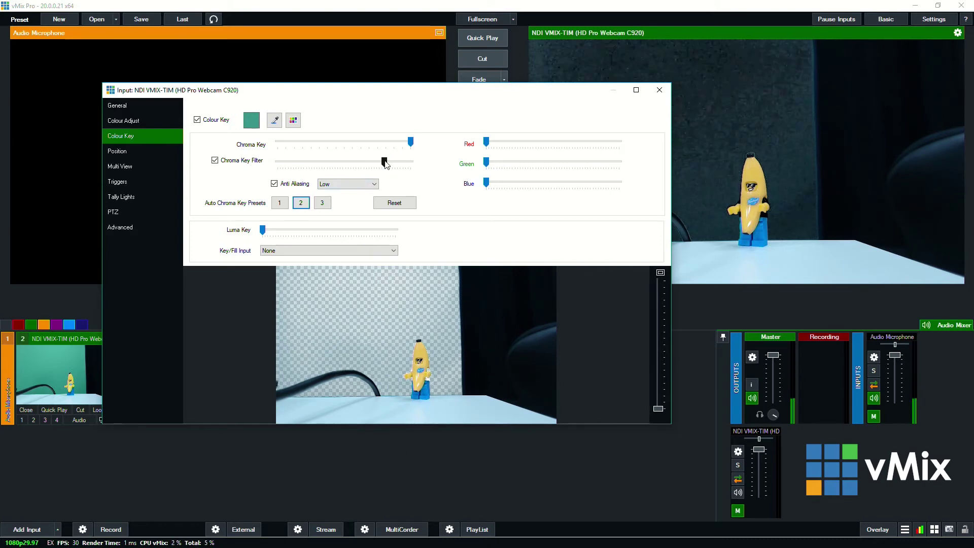
mouse_move(384, 161)
left_mouse_down()
mouse_move(400, 162)
mouse_move(391, 161)
left_mouse_up()
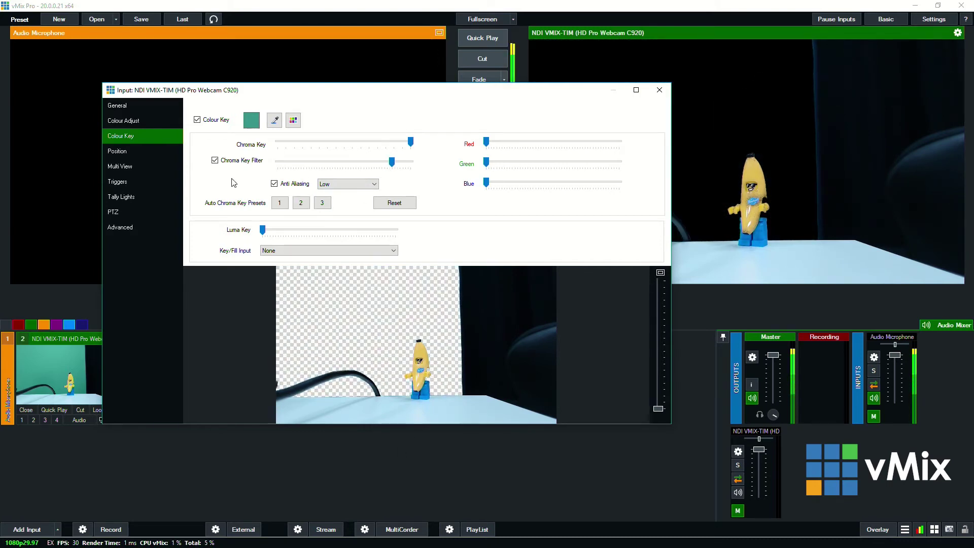
left_click(197, 120)
Nudge the webcam image on the Position page, then Reset All to restore defaults
left_click(148, 153)
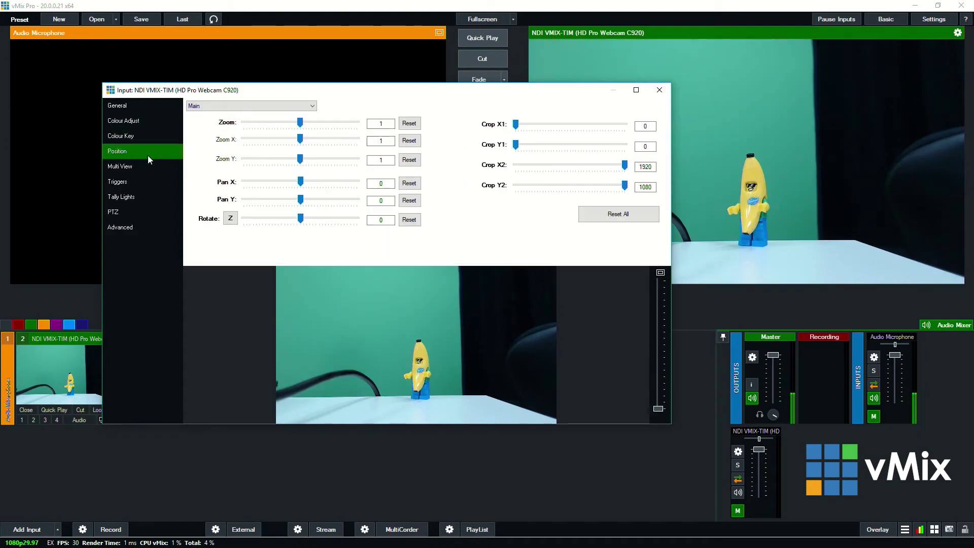
mouse_move(406, 324)
left_mouse_down()
mouse_move(416, 330)
mouse_move(355, 324)
mouse_move(403, 309)
left_mouse_up()
left_click(606, 215)
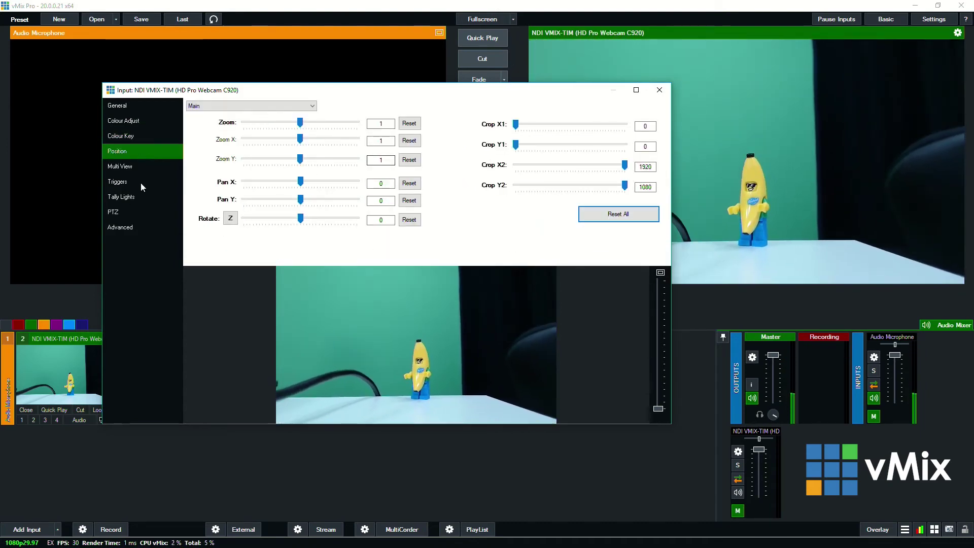
Browse the Multi View, Triggers and Tally Lights pages, ending on the PTZ camera controls
left_click(142, 167)
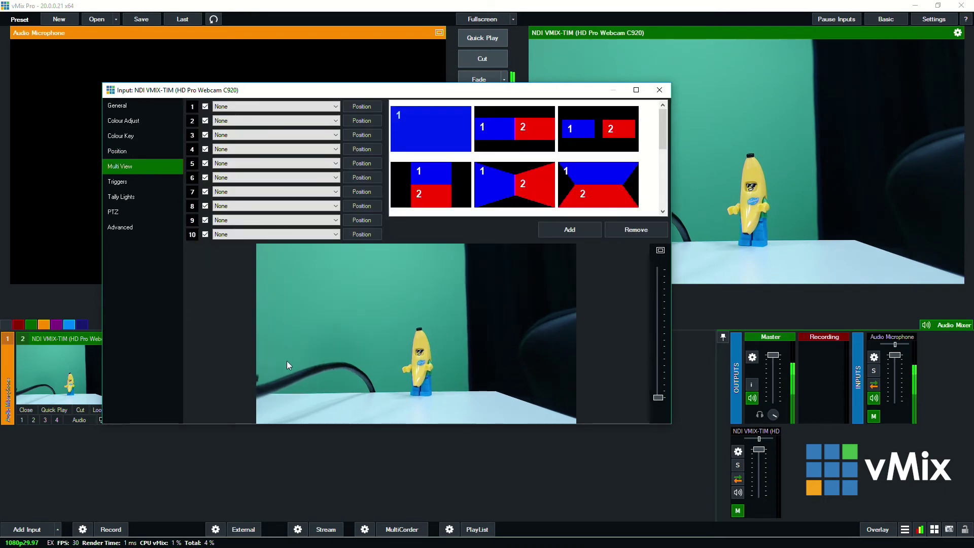
left_click(132, 180)
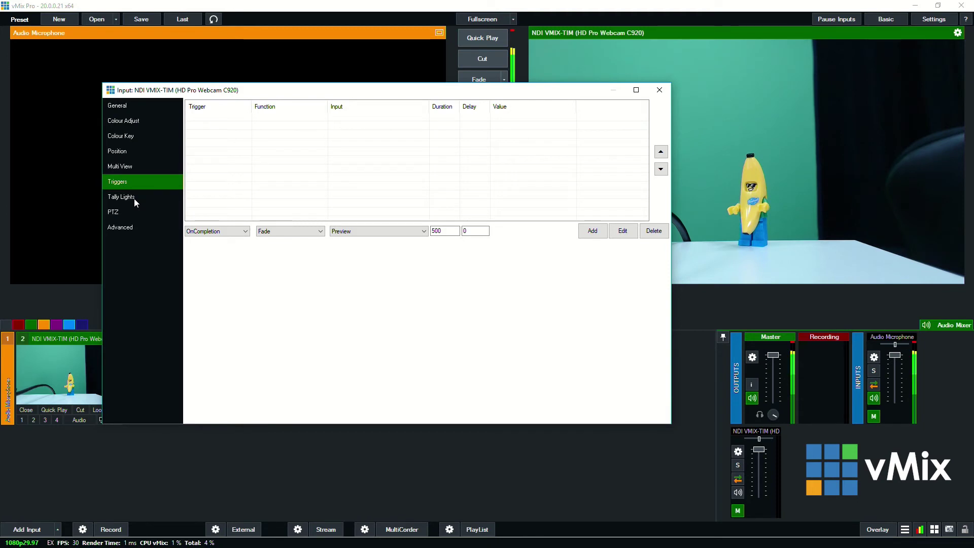
left_click(134, 199)
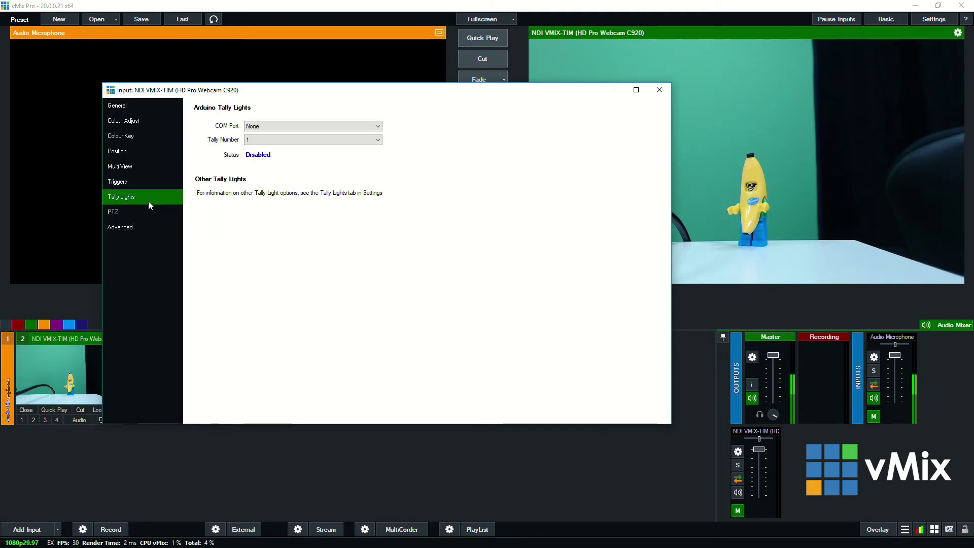
left_click(149, 213)
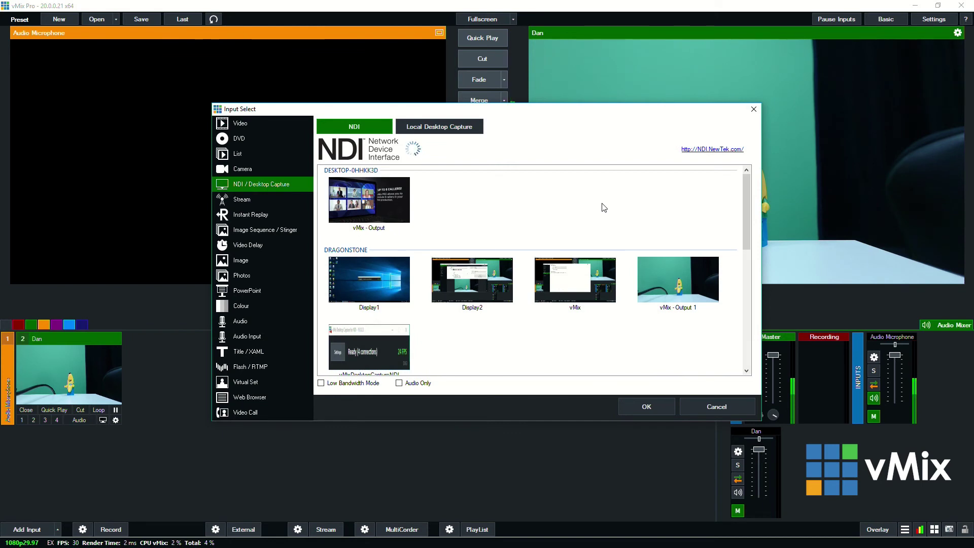
Cancel the Input Select dialog without adding any new source
left_click(754, 109)
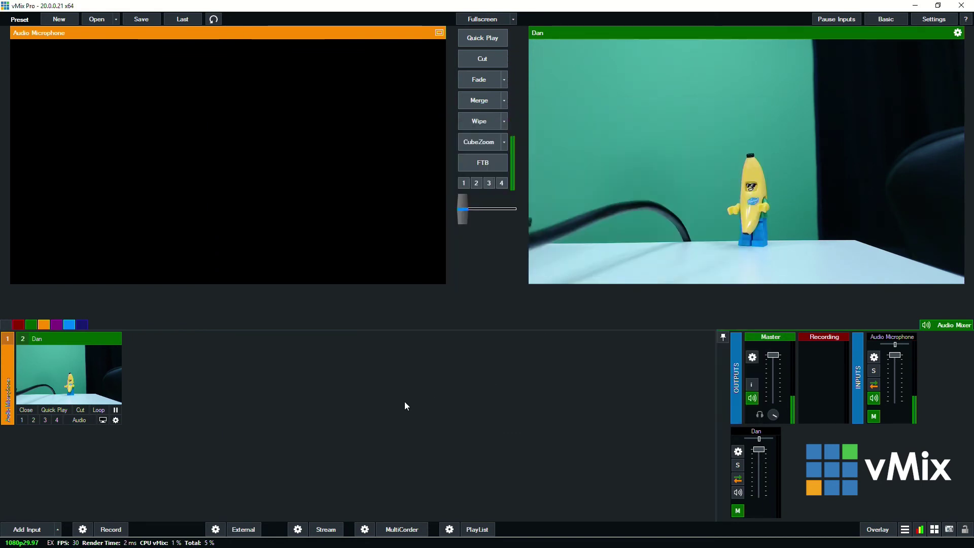